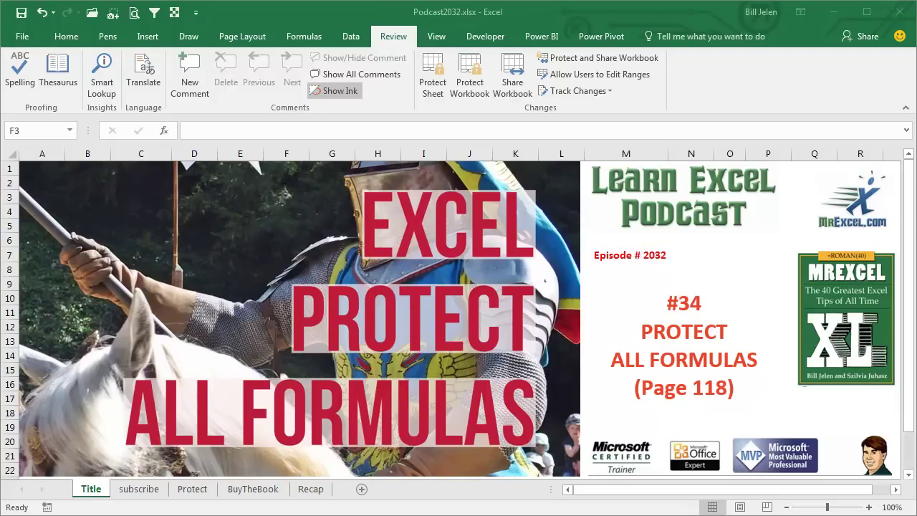
Go from the subscribe sheet to the Protect sheet with the customer sales table and promo summary
left_click(140, 490)
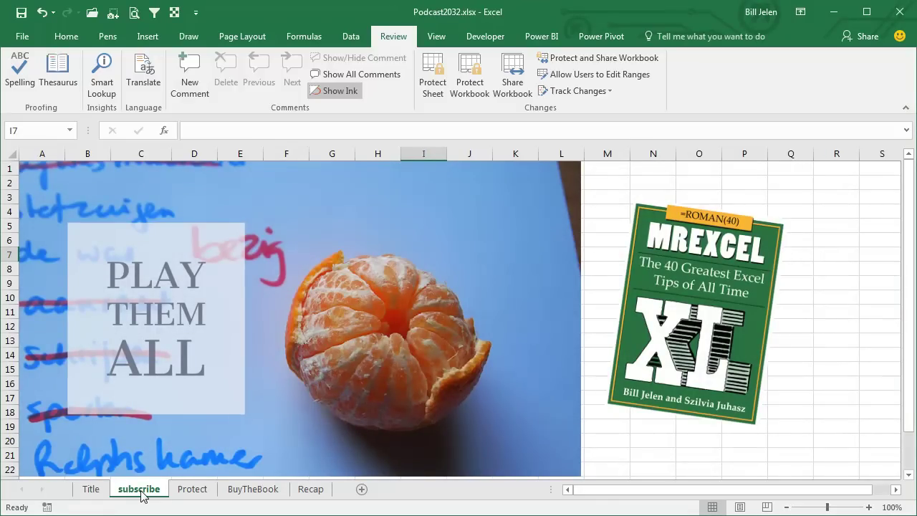
left_click(189, 492)
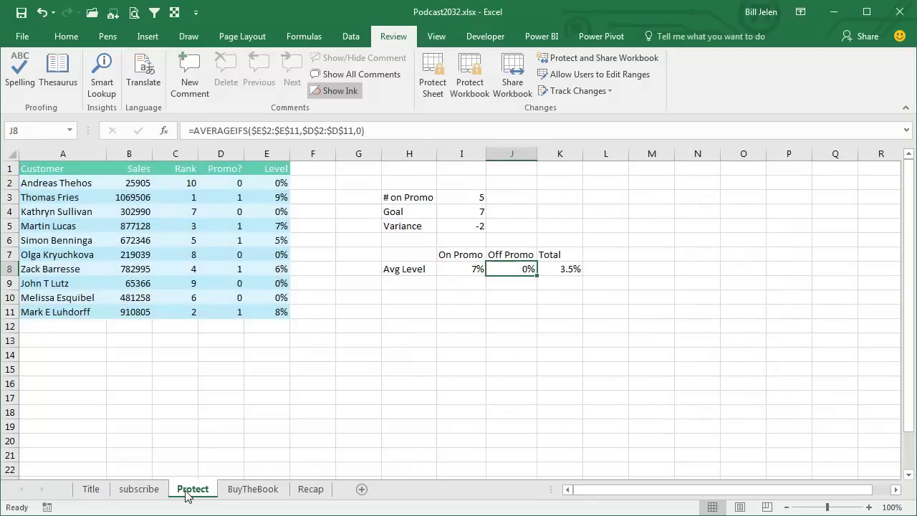
Select the entire worksheet and clear the Locked protection setting for every cell
left_click(13, 155)
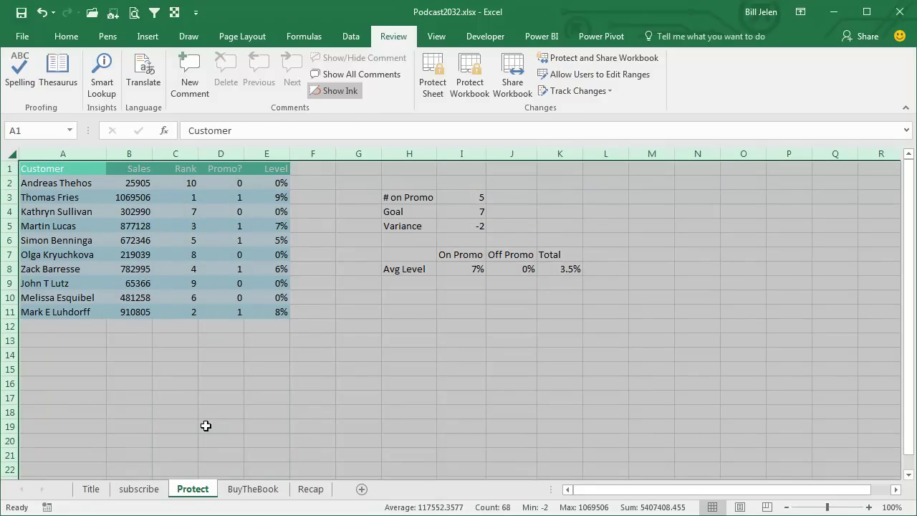
key("ctrl+1")
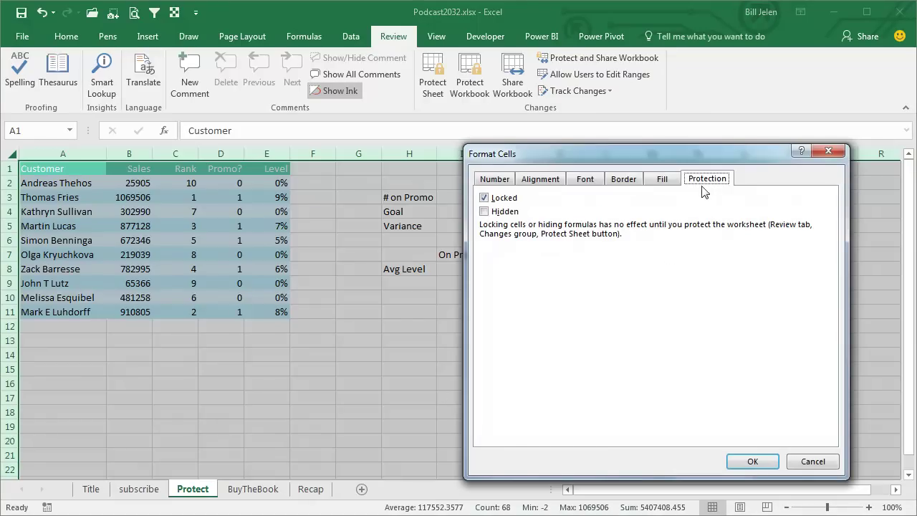
left_click(484, 198)
left_click(753, 462)
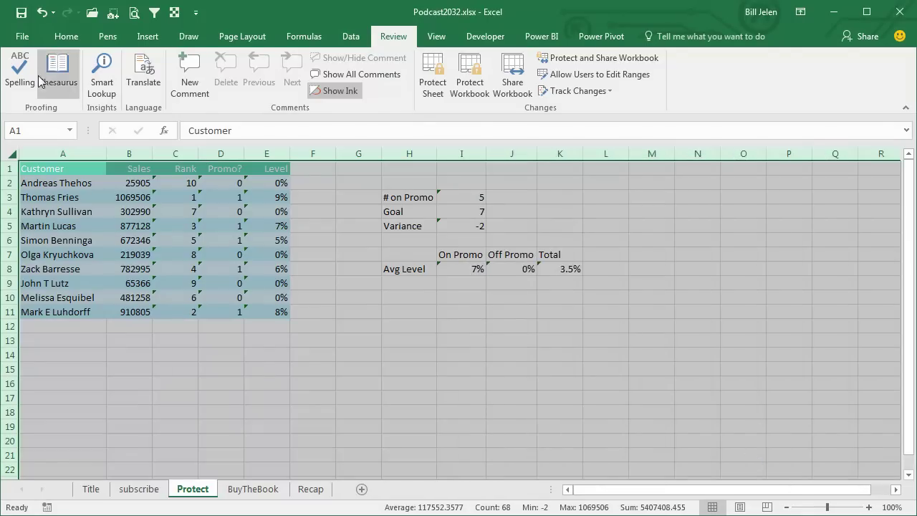
Select all formula cells (C2:E11, I3, I5, I8:K8) via Find & Select and set them to Locked
left_click(67, 36)
left_click(840, 83)
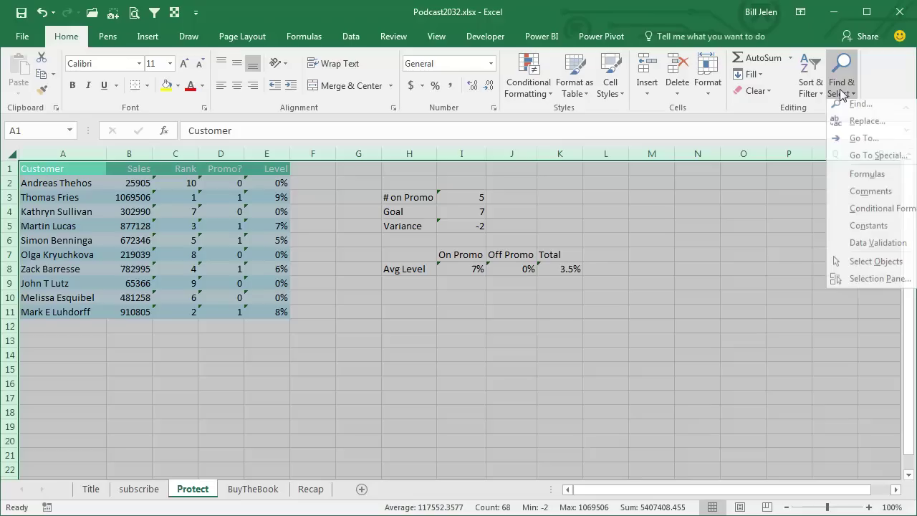
left_click(868, 179)
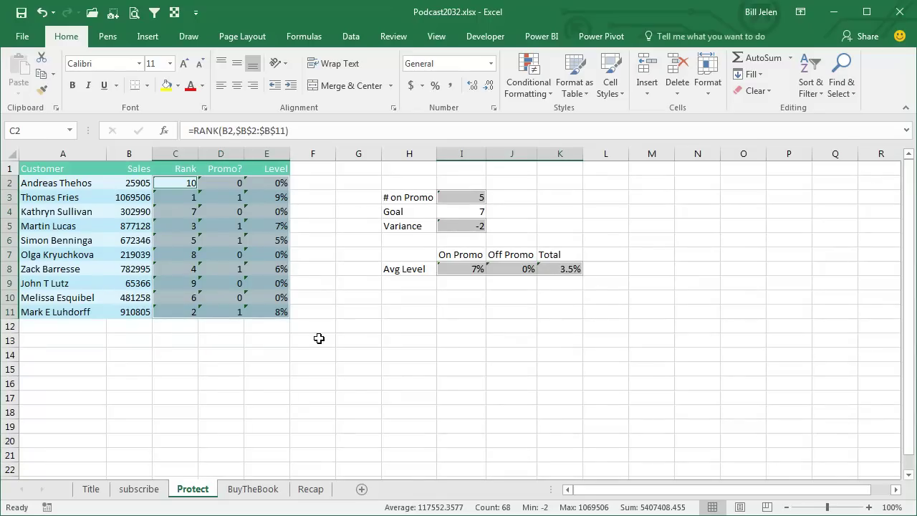
key("ctrl+1")
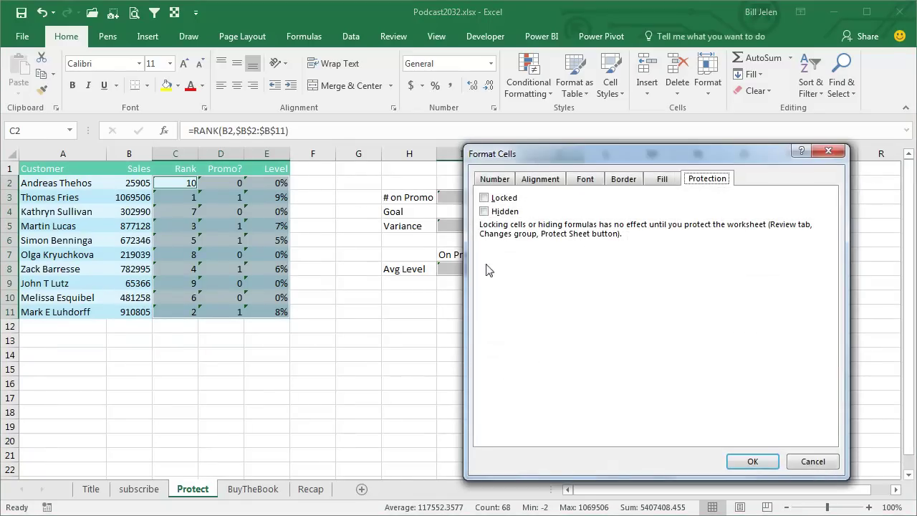
left_click(484, 197)
left_click(749, 462)
left_click(748, 462)
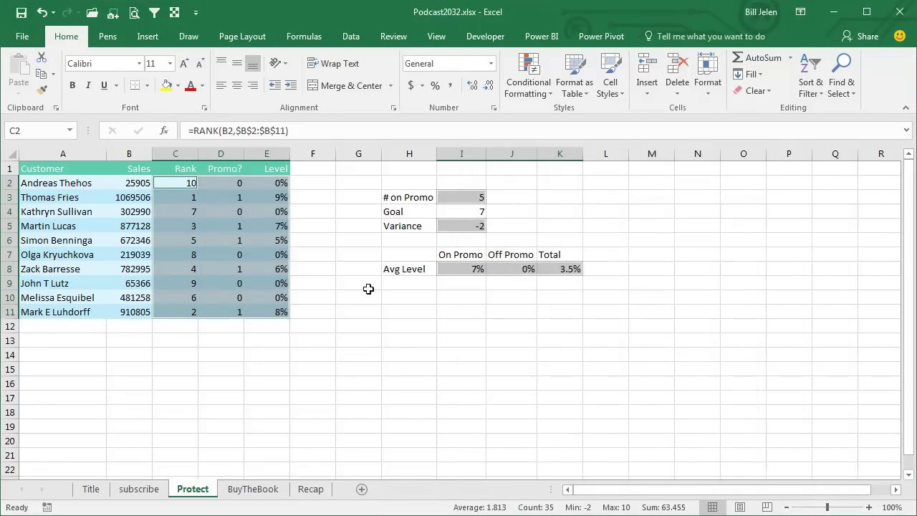
Select cell B2, then open Protect Sheet on the Review tab
left_click(133, 185)
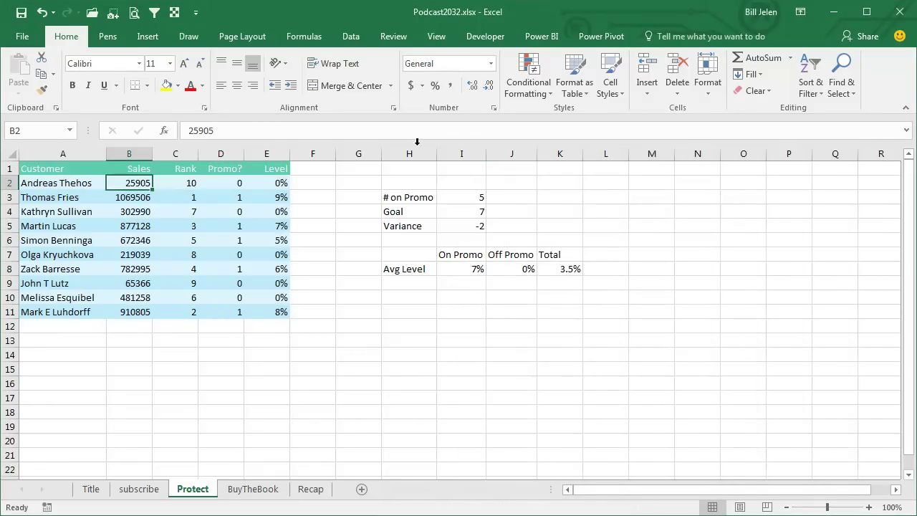
left_click(393, 37)
left_click(432, 75)
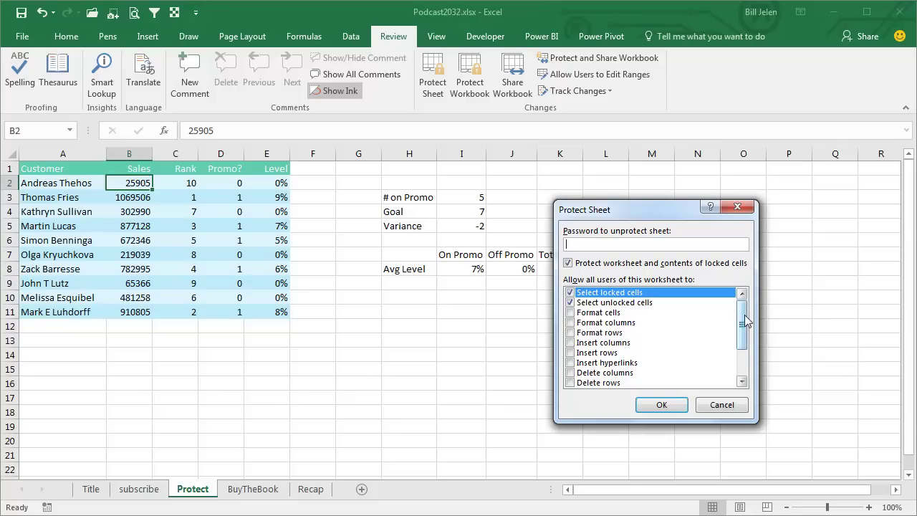
Also allow Sort and Use AutoFilter in the permissions list, then protect the sheet
left_click_drag(745, 322, 745, 358)
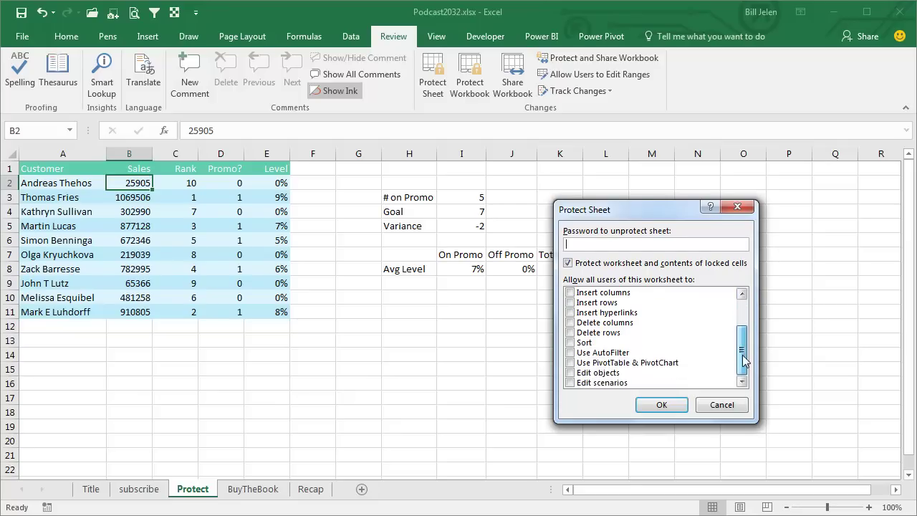
left_click(574, 354)
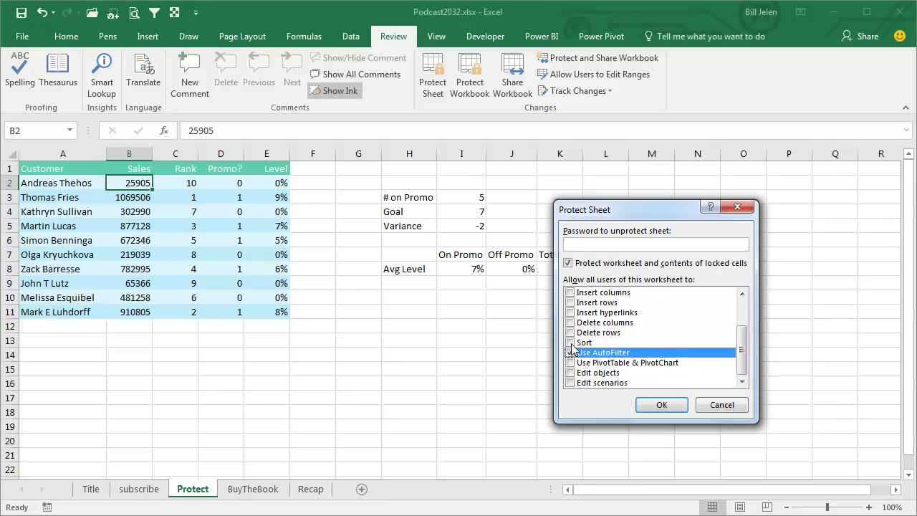
left_click(570, 343)
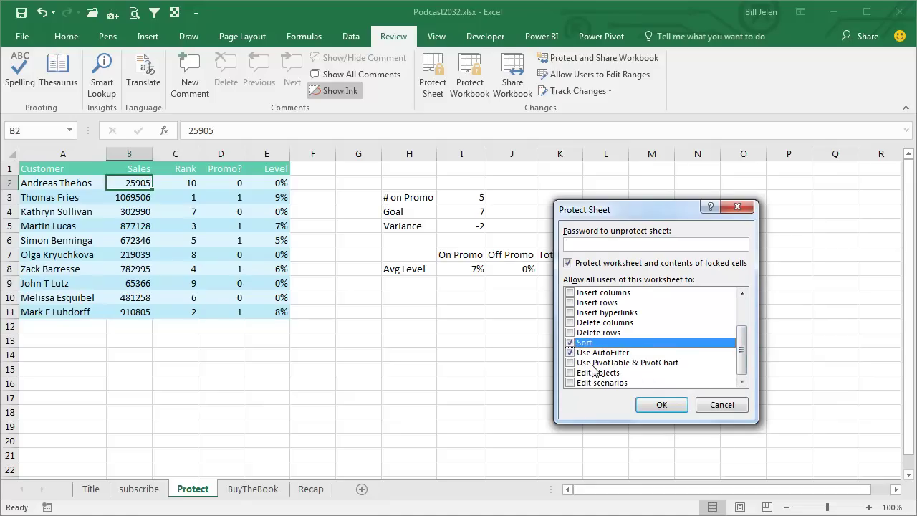
left_click(570, 353)
scroll(740, 355, "up", 2)
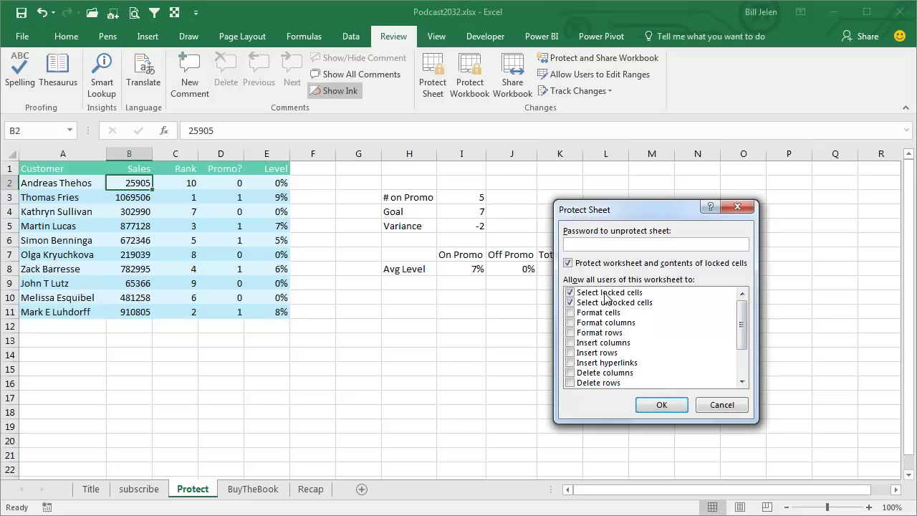
left_click(661, 406)
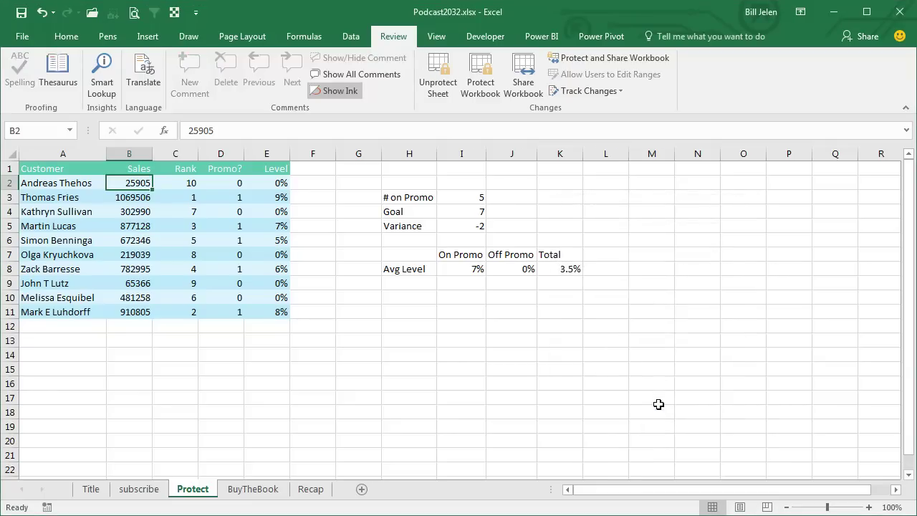
Check formula cells D3 and D6, try typing 0 into D6, and dismiss the protected-sheet warning
left_click(238, 200)
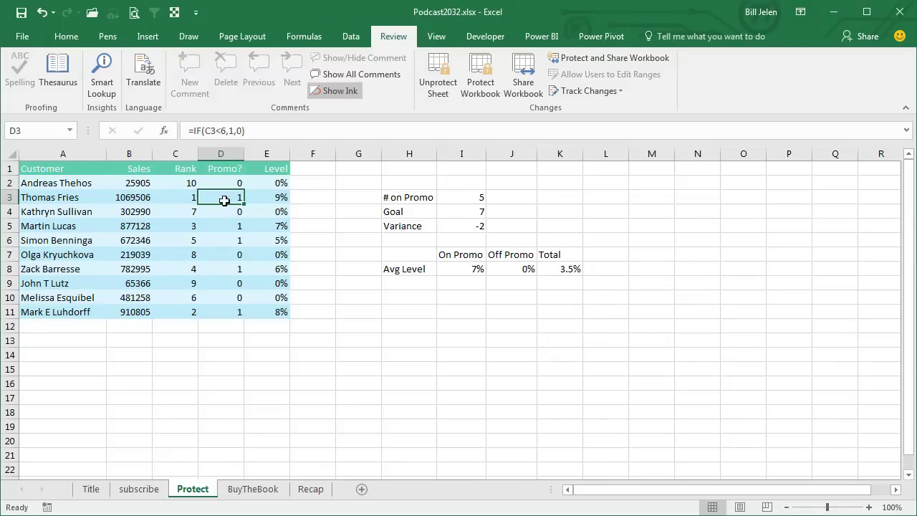
left_click(237, 239)
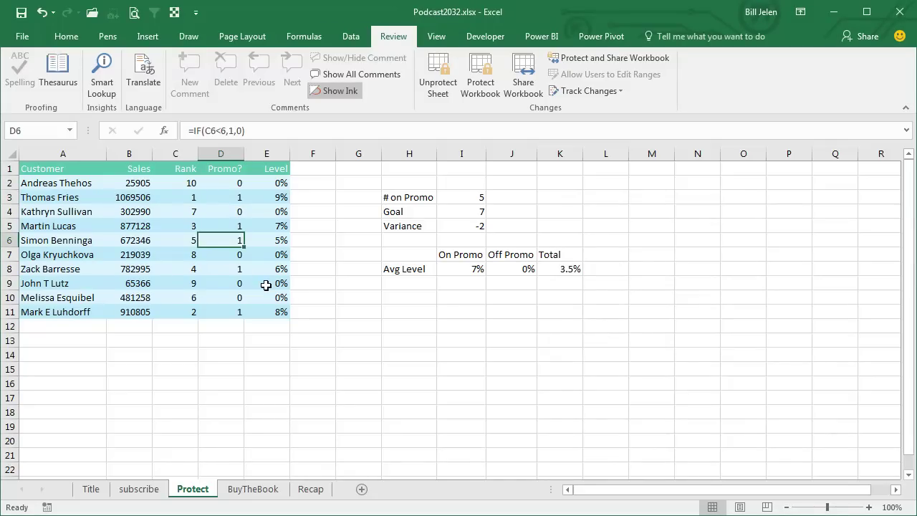
key("0")
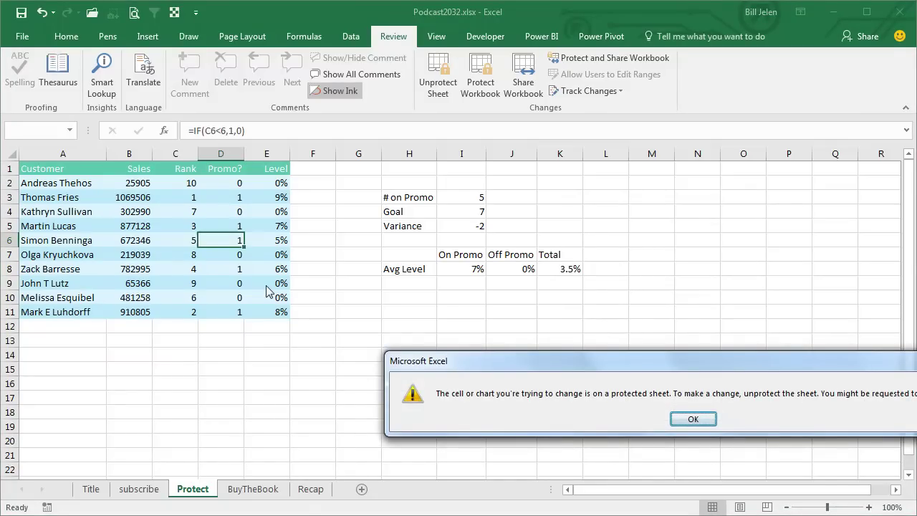
left_click(693, 420)
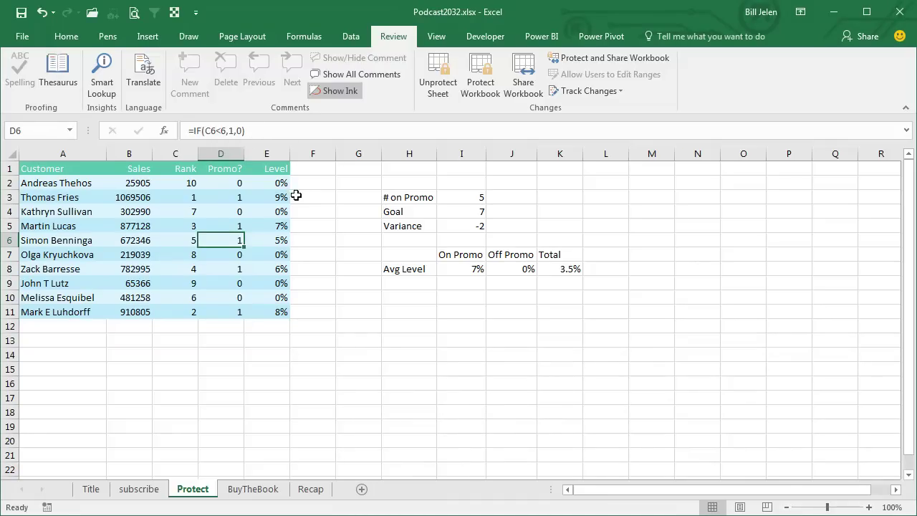
Unprotect the sheet and re-protect it with Select locked cells disallowed
left_click(432, 92)
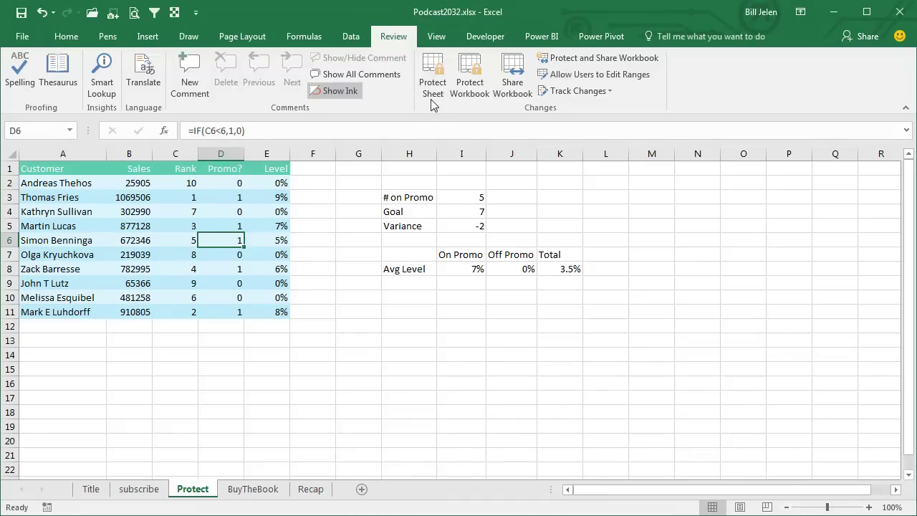
left_click(432, 92)
left_click(570, 293)
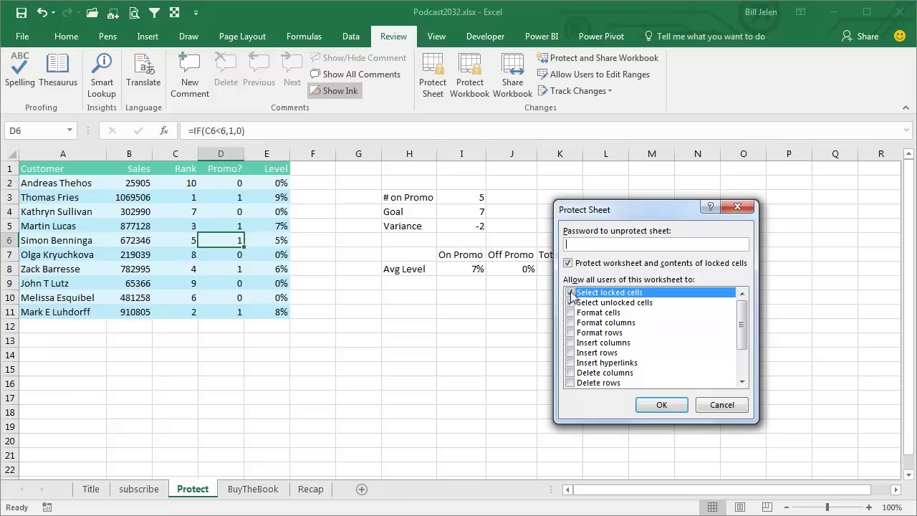
left_click(660, 405)
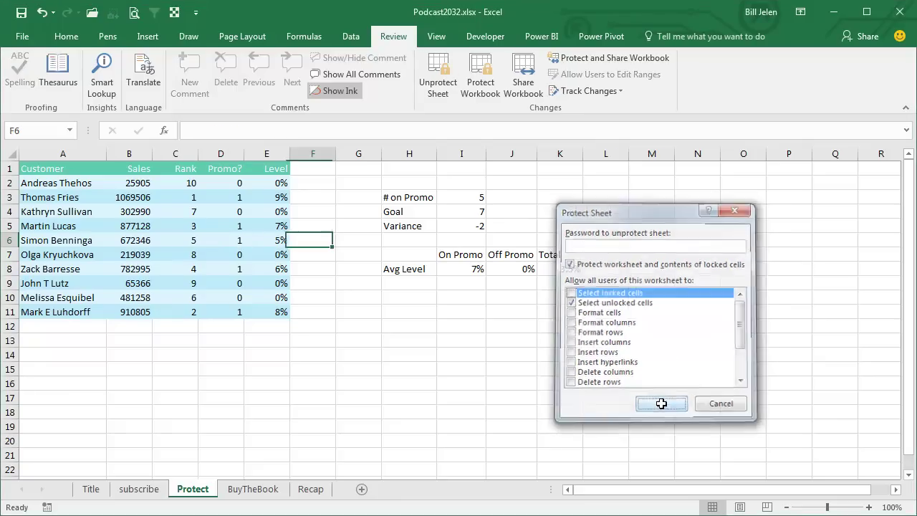
Move from the first customer name through the unlocked cells, skipping the locked formula columns
left_click(54, 186)
key("Down")
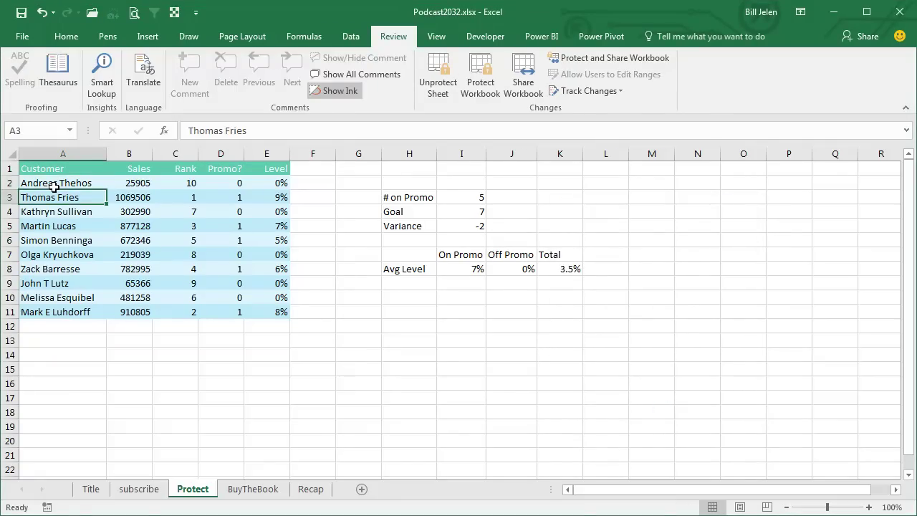
key("Right")
key("Down")
key("Left")
key("Down")
key("Right")
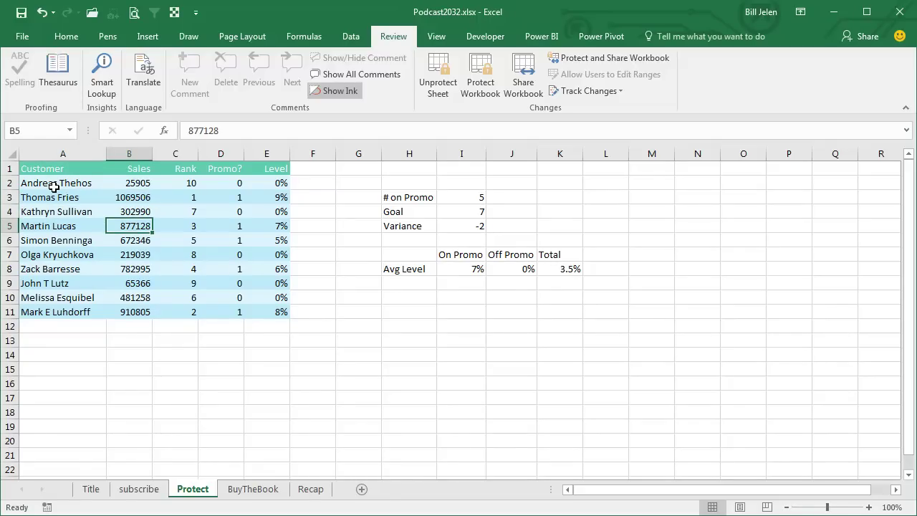
key("Right")
key("Right")
key("Right")
key("Right")
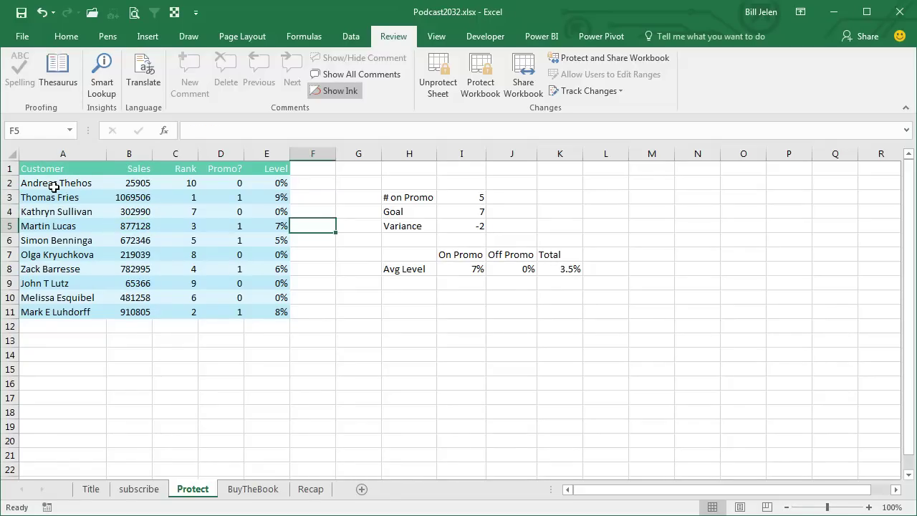
key("Left")
key("Left")
key("Left")
key("Left")
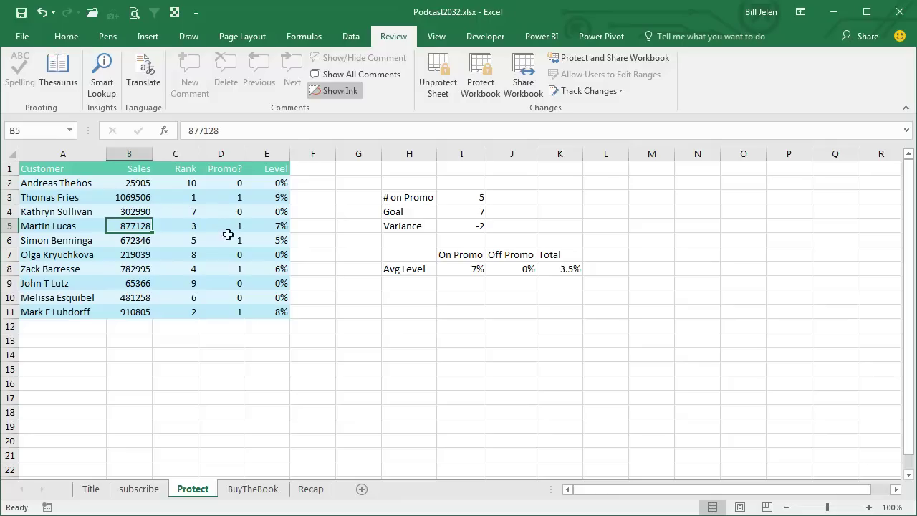
Select Sales cells B9 and B5, move around A3 and row 4, then remove sheet protection
left_click(133, 282)
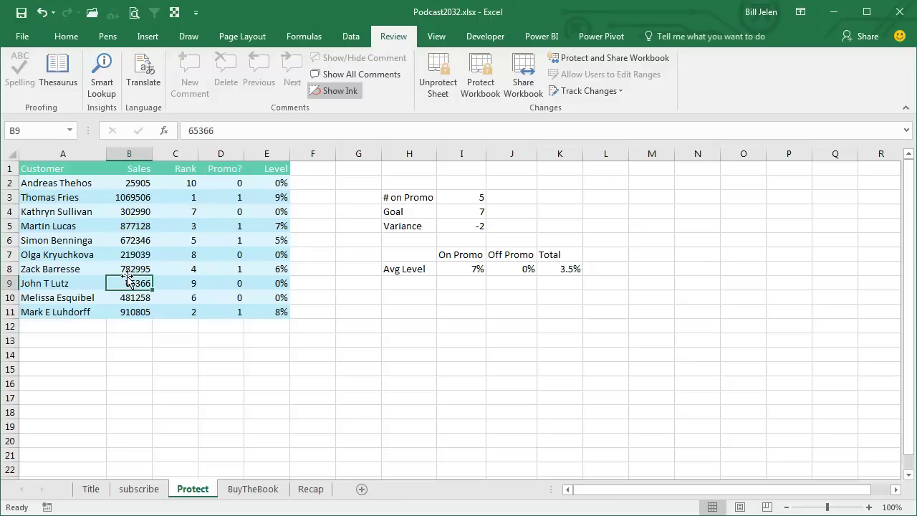
left_click(131, 228)
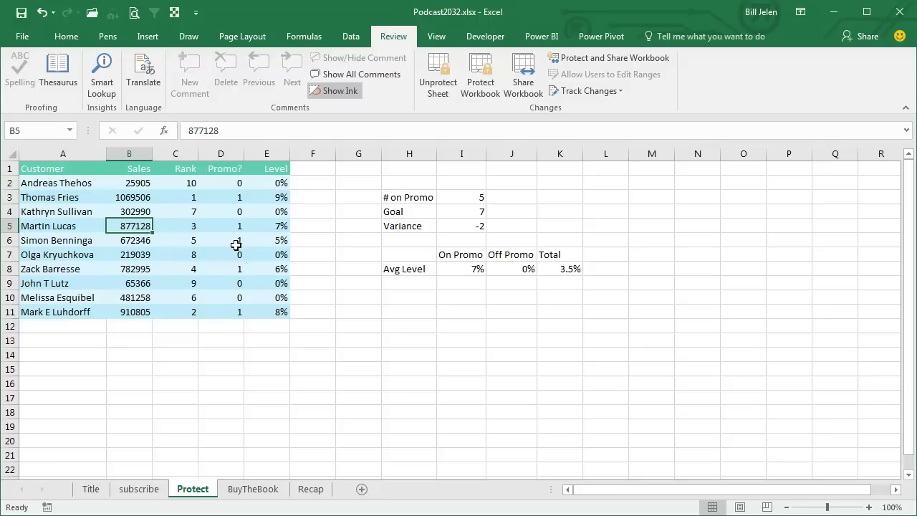
key("Up")
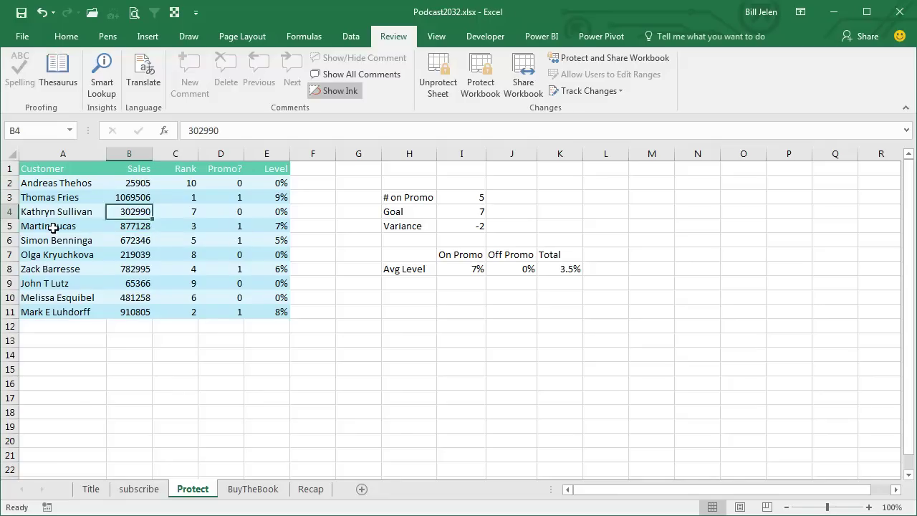
key("Left")
key("Up")
key("Down")
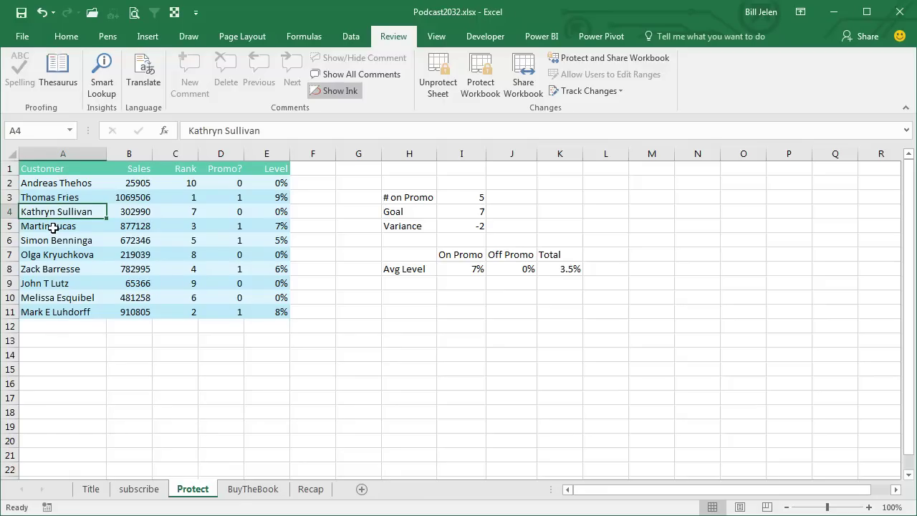
key("Right")
key("Right")
key("Right")
key("Right")
key("Right")
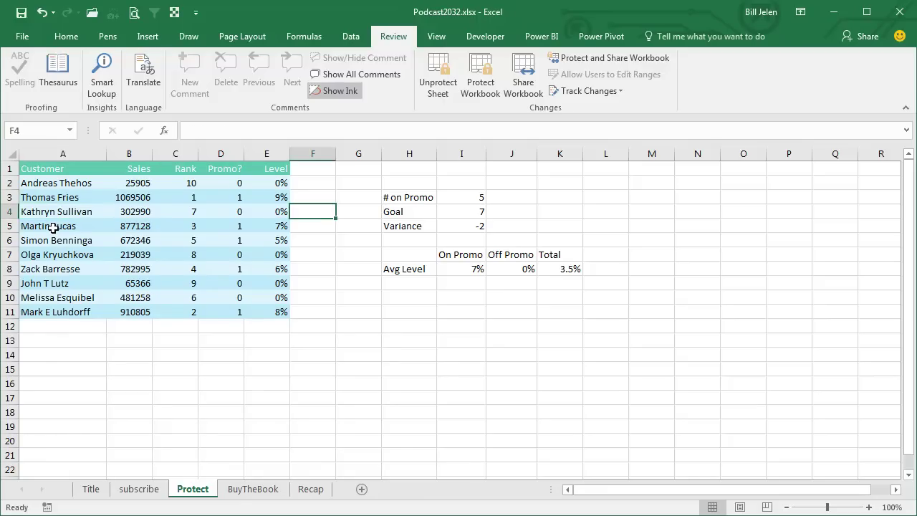
left_click(435, 72)
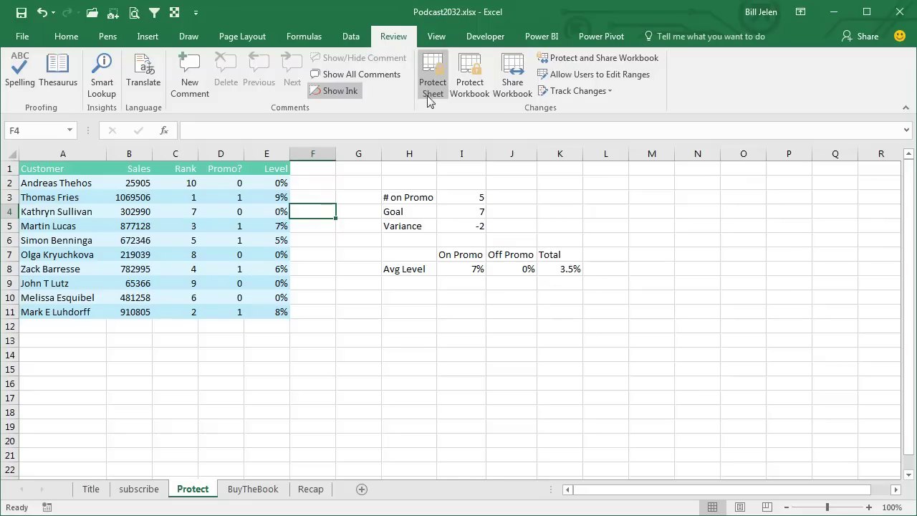
Select every formula cell with Find & Select > Formulas and mark them Hidden as well as Locked
left_click(10, 157)
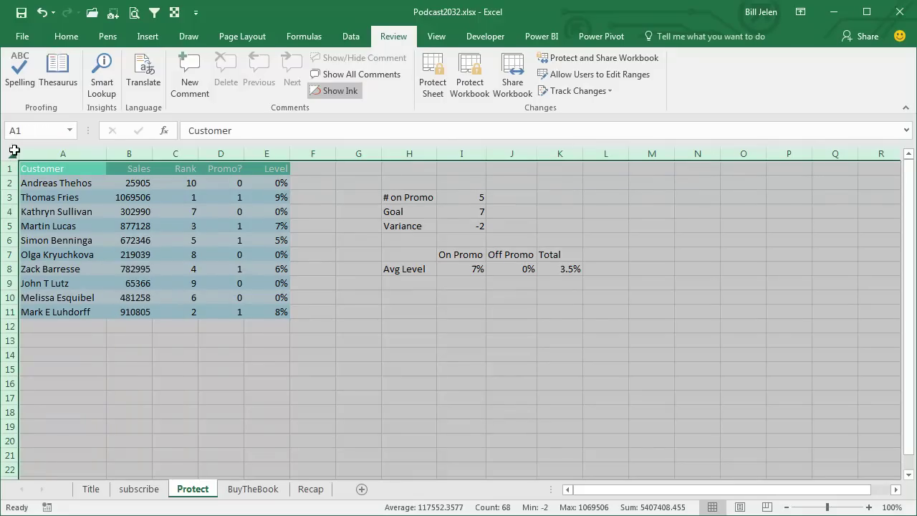
left_click(66, 36)
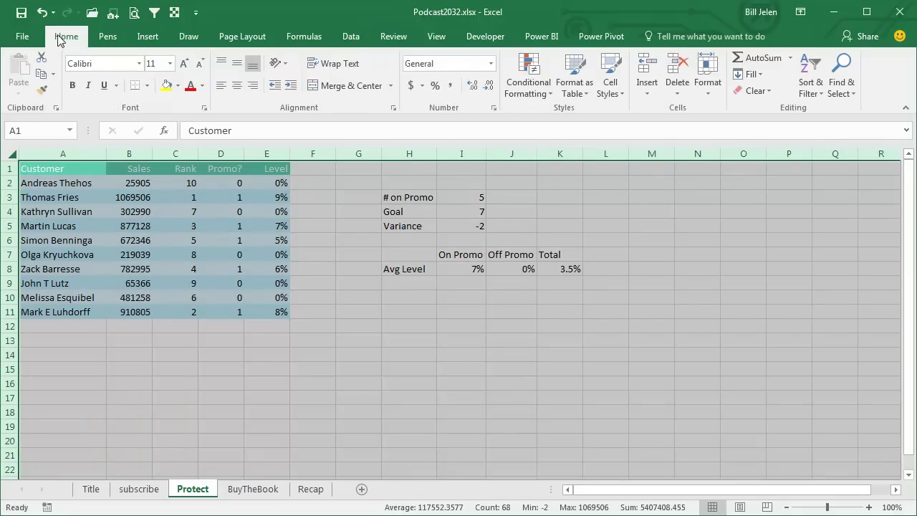
left_click(840, 85)
left_click(865, 178)
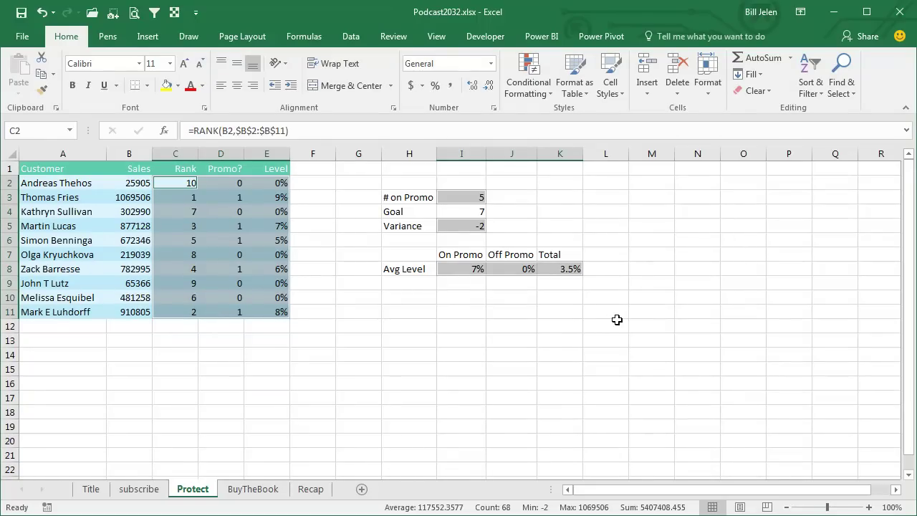
key("ctrl+1")
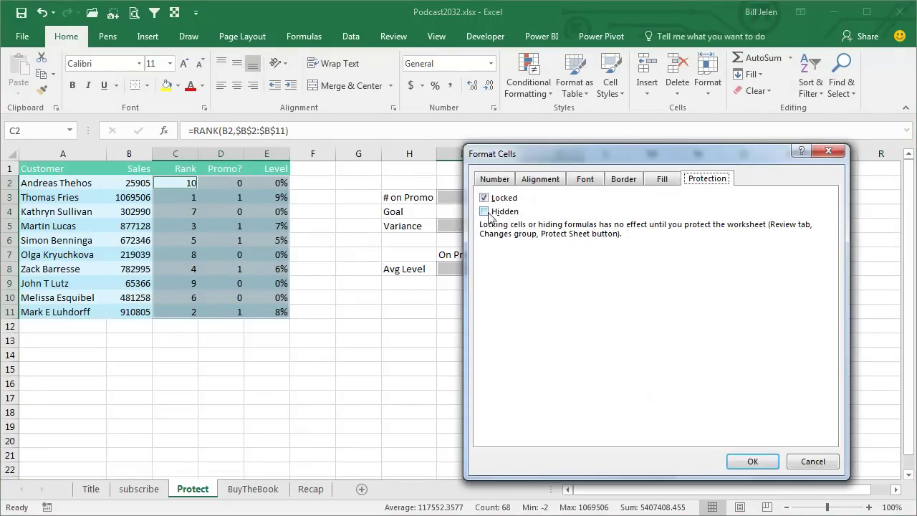
left_click(485, 212)
left_click(750, 461)
Protect the sheet allowing both Select locked cells and Select unlocked cells
left_click(393, 36)
left_click(436, 82)
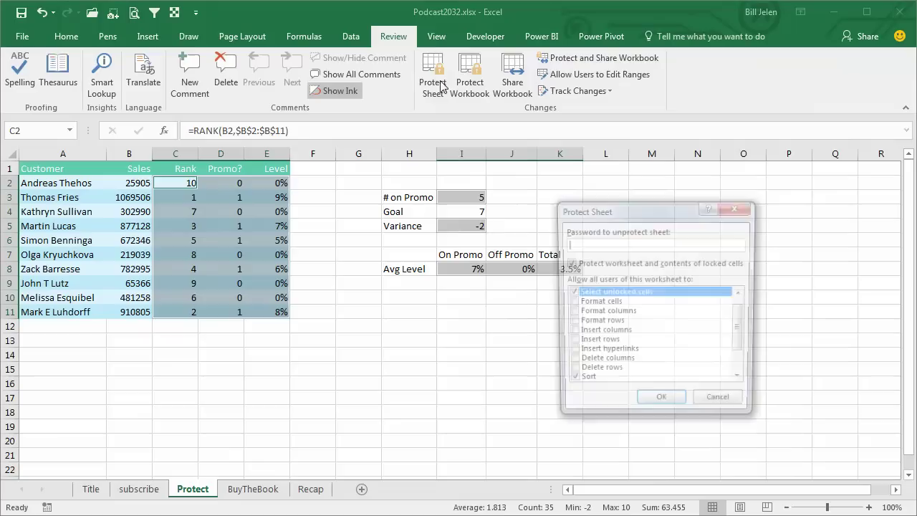
left_click(741, 293)
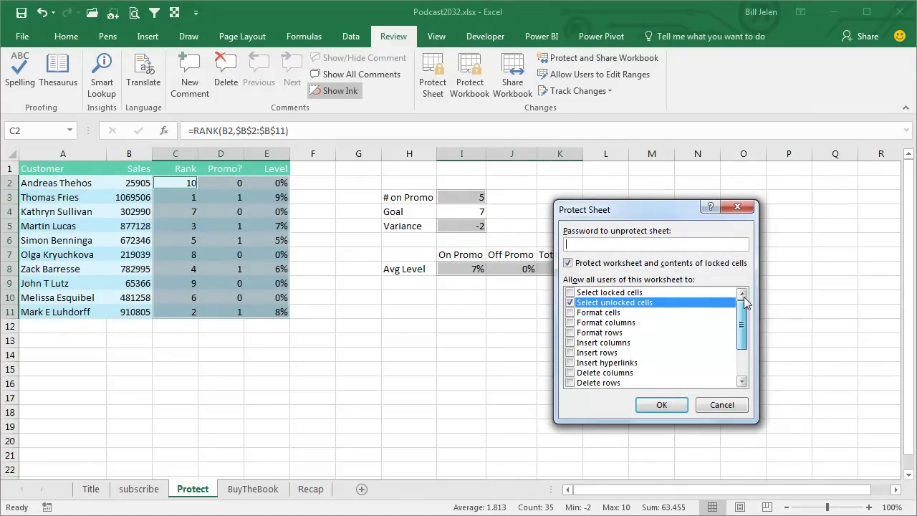
left_click(570, 293)
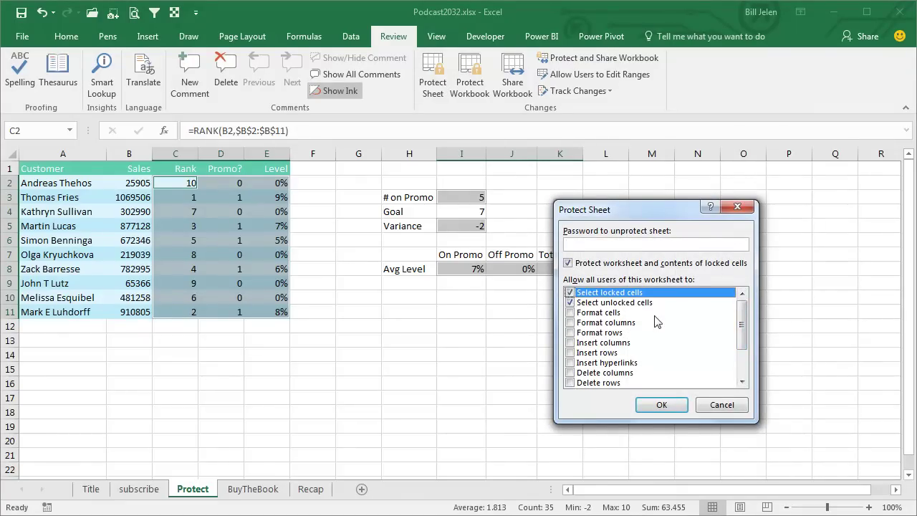
left_click(661, 404)
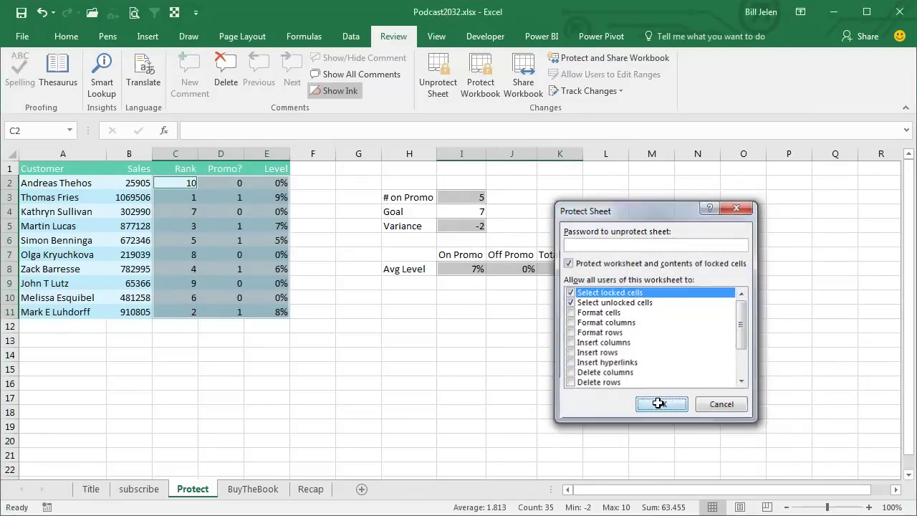
left_click(126, 198)
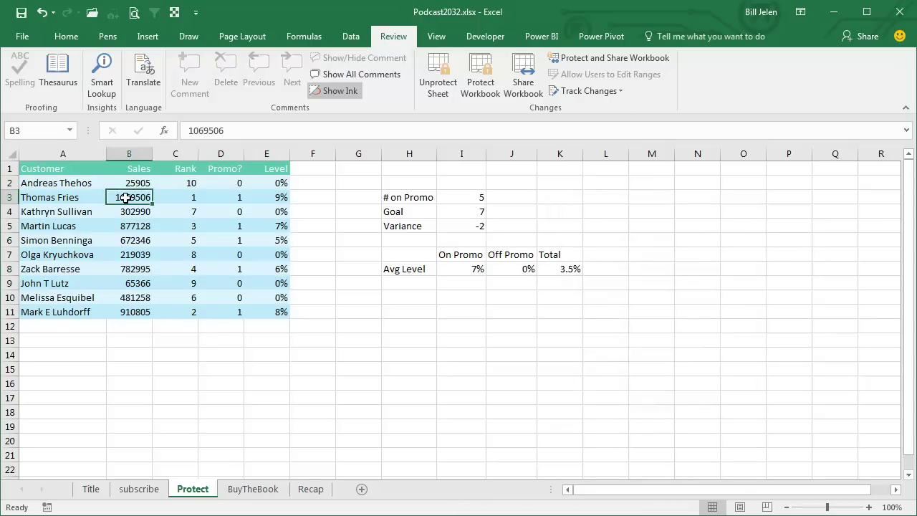
key("Up")
key("Down")
key("Down")
key("Up")
key("Up")
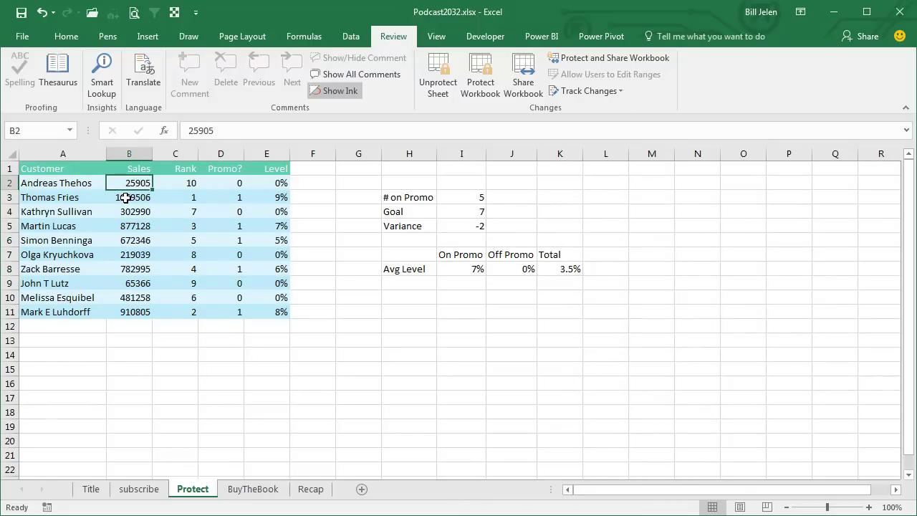
key("Down")
key("Down")
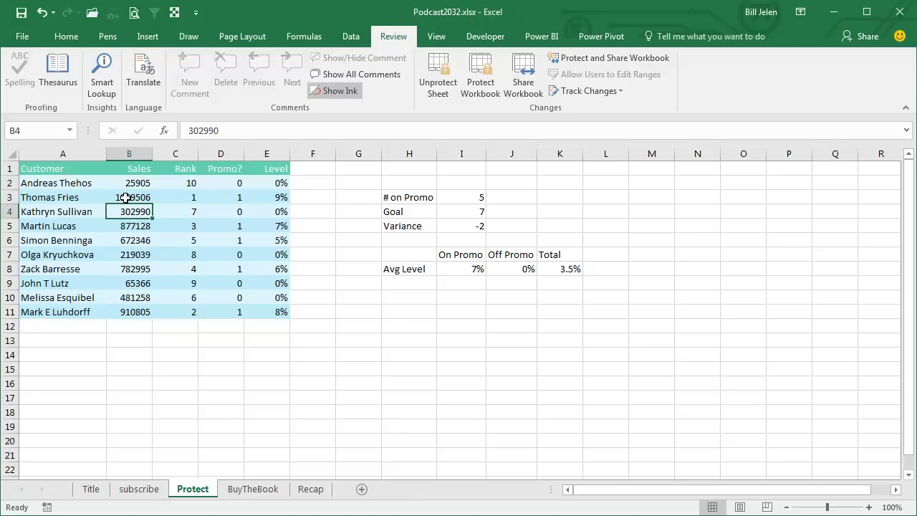
key("Right")
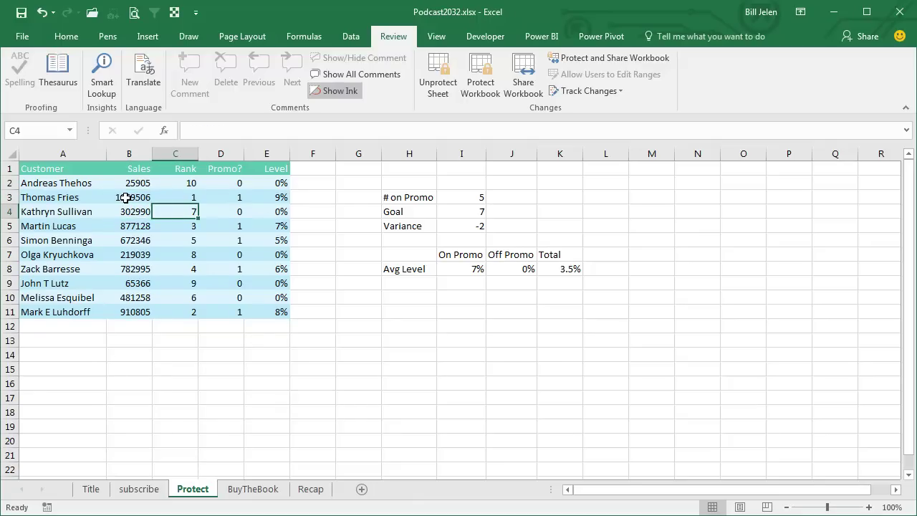
key("Right")
key("Right")
key("Up")
key("Left")
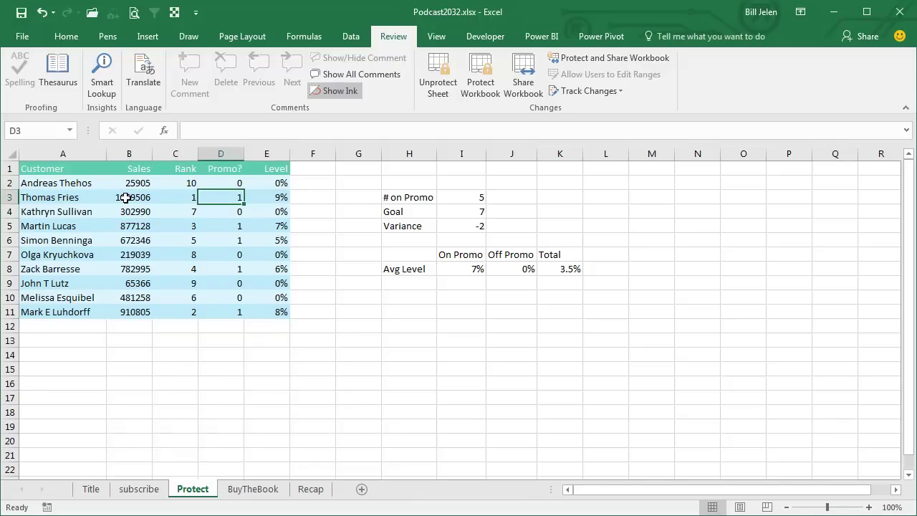
key("Left")
key("Up")
key("Right")
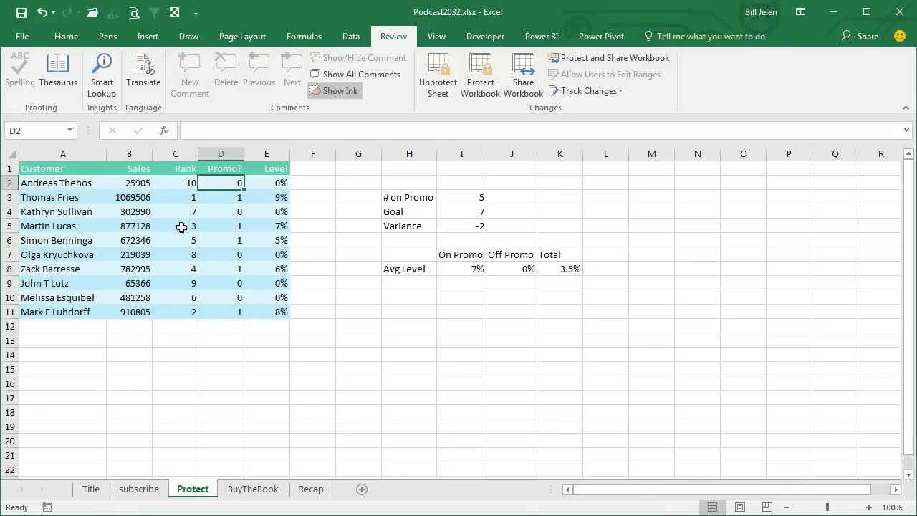
left_click(462, 273)
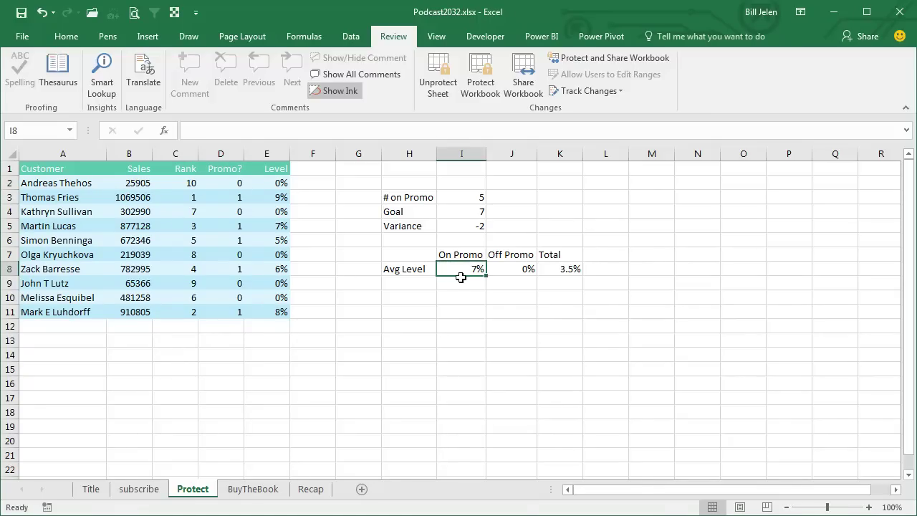
key("Right")
key("Right")
key("Left")
key("Left")
Copy the Avg Level results I8:K8 and Paste Special them as Formulas into I12
key("shift+Right")
key("shift+Right")
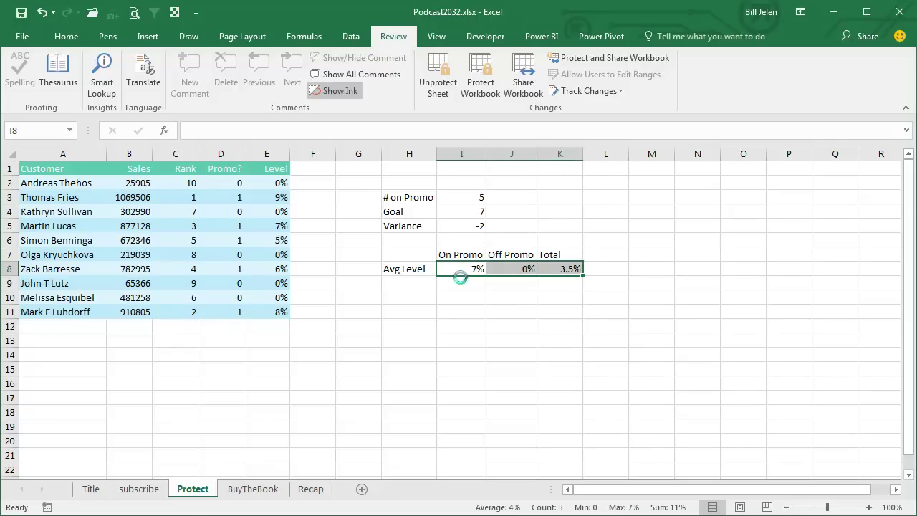
key("ctrl+c")
key("Down")
key("Down")
key("Down")
key("Down")
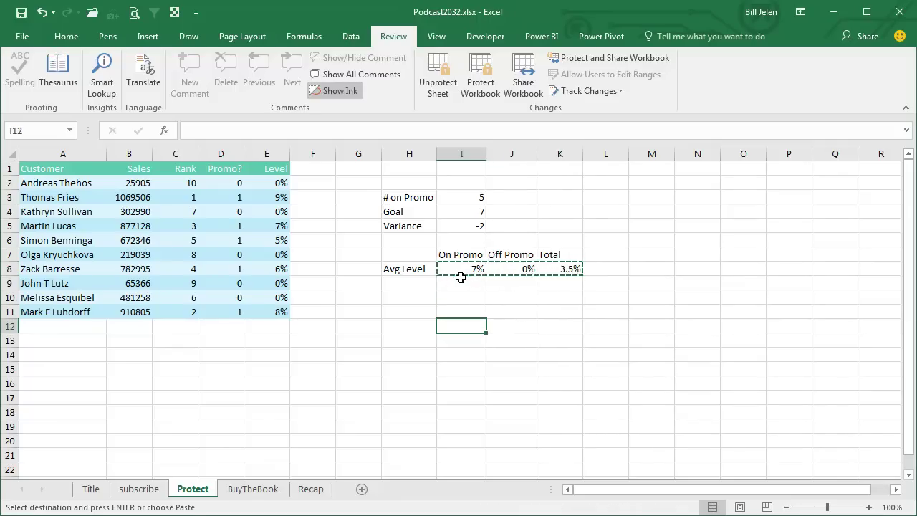
left_click(67, 38)
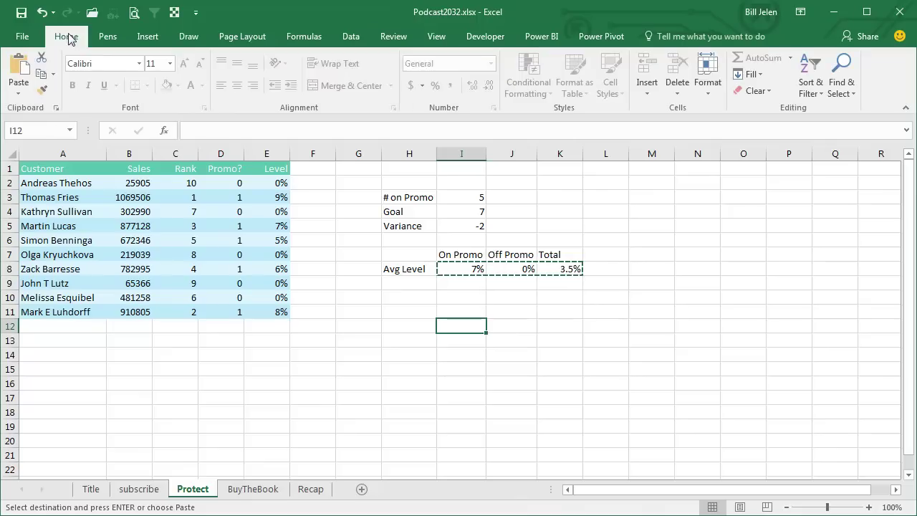
left_click(19, 93)
left_click(45, 240)
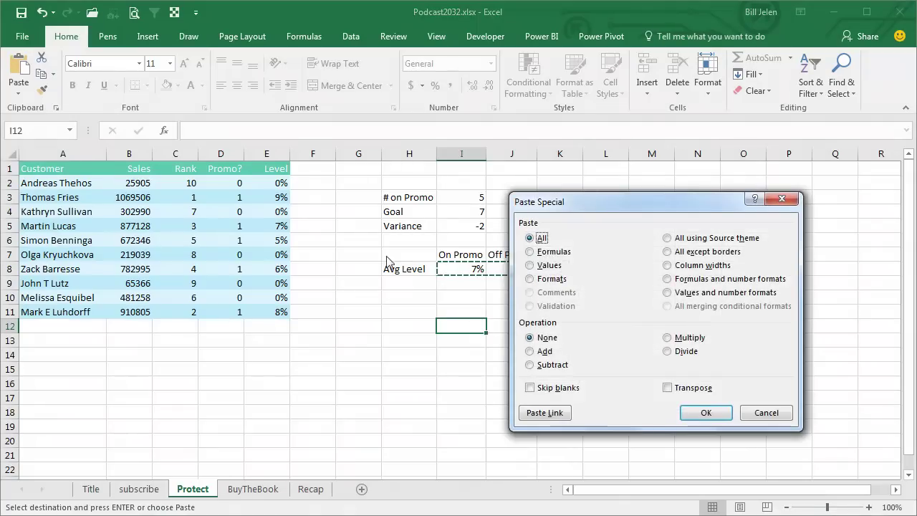
left_click(530, 251)
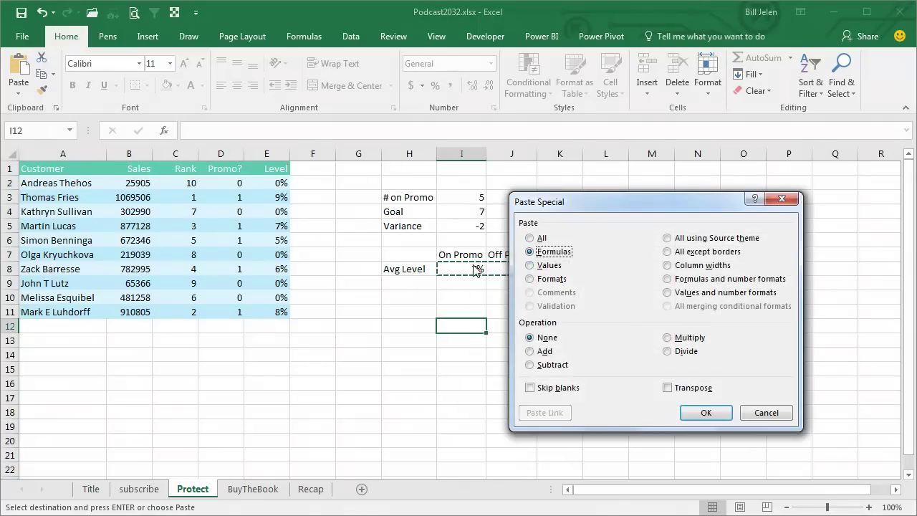
left_click(709, 414)
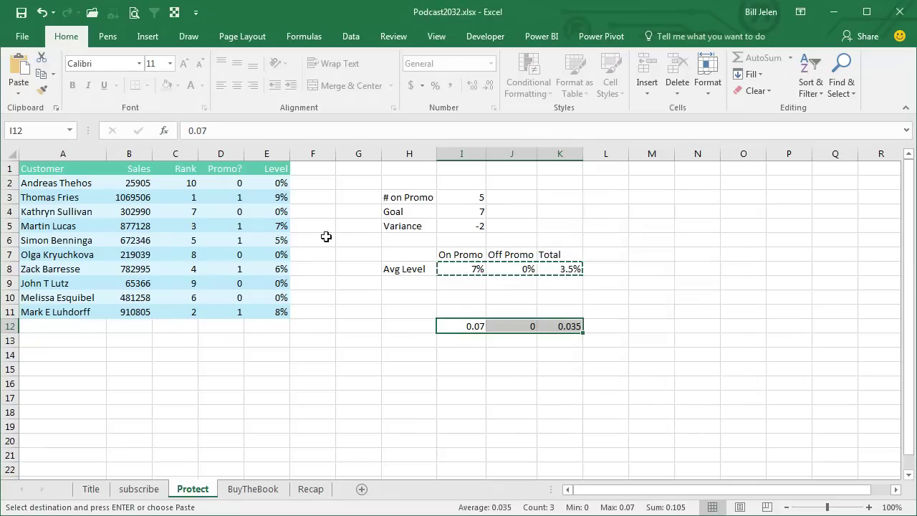
Check the pasted values in J12 and K12, then clear I12:K12
left_click(509, 326)
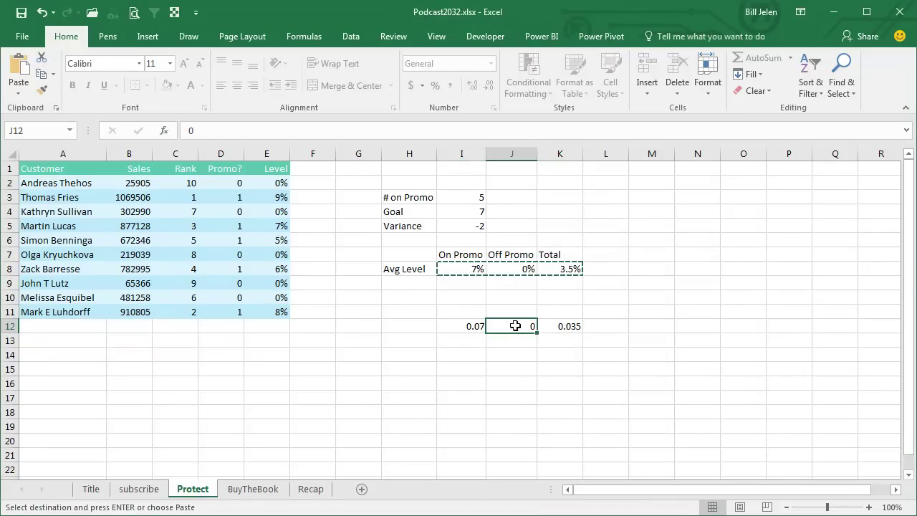
left_click(565, 329)
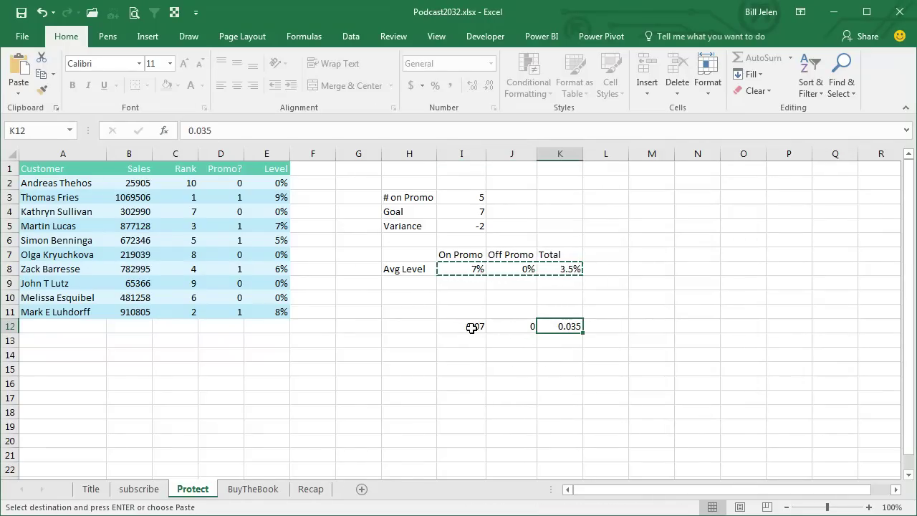
left_click_drag(450, 325, 569, 329)
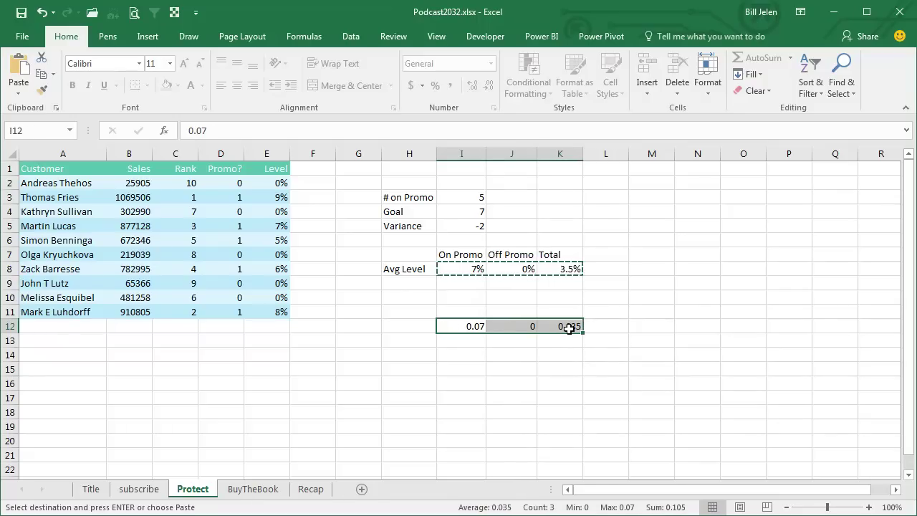
key("Delete")
key("Up")
key("Up")
key("Up")
key("Up")
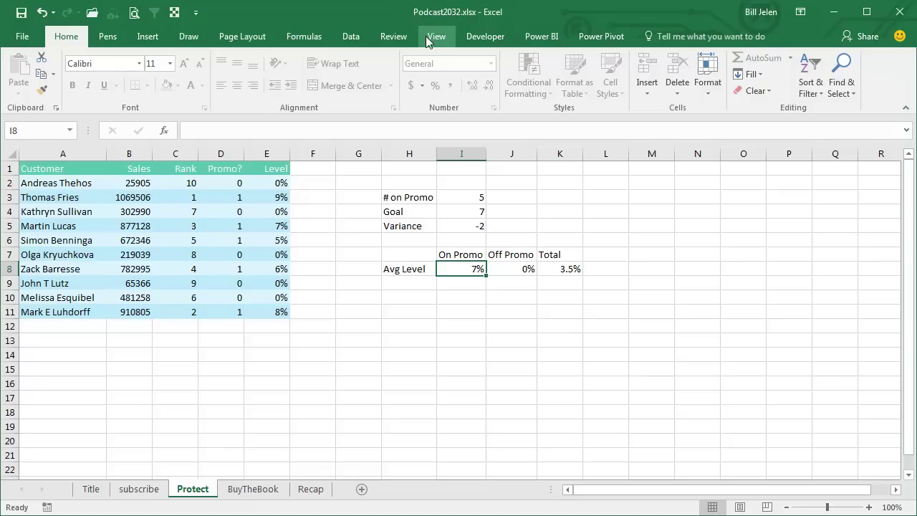
left_click(403, 38)
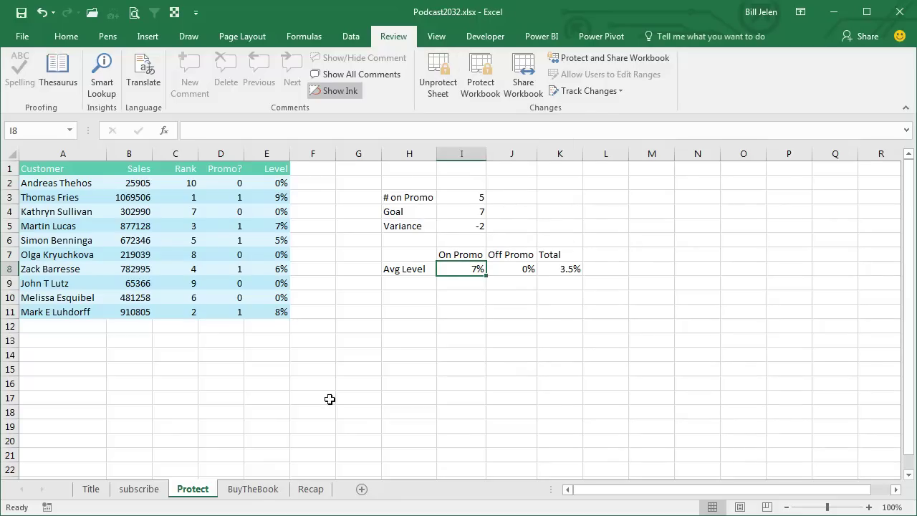
Show the BuyTheBook sheet with the MrExcel XL book promotion graphic
left_click(258, 492)
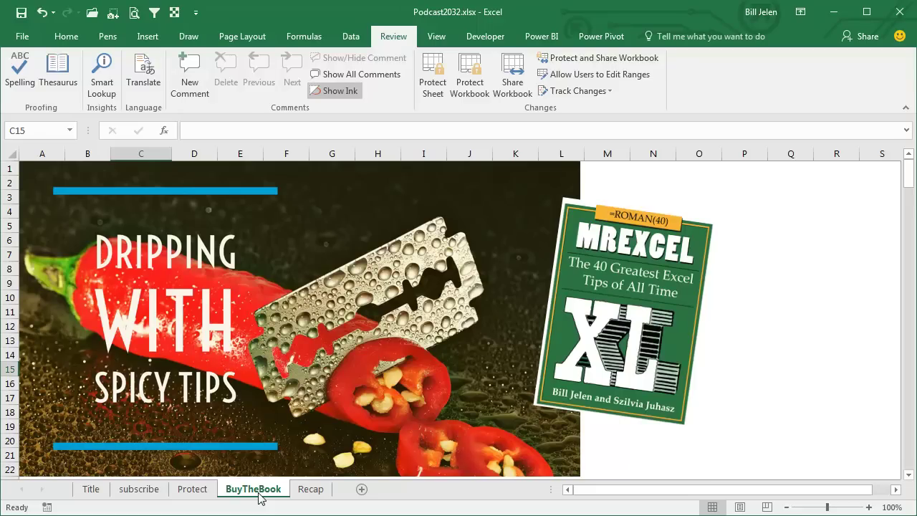
Show the Recap sheet's episode notes and select the empty cell H18 below them
left_click(310, 488)
left_click(370, 410)
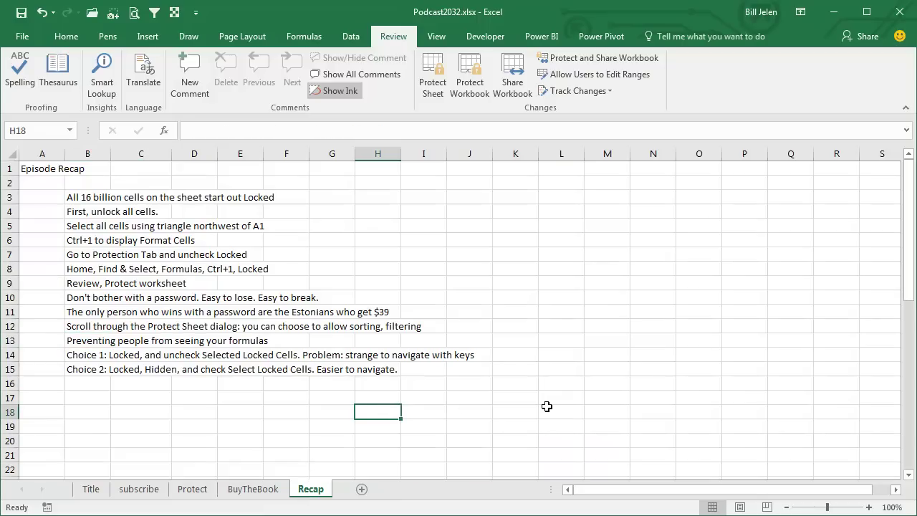